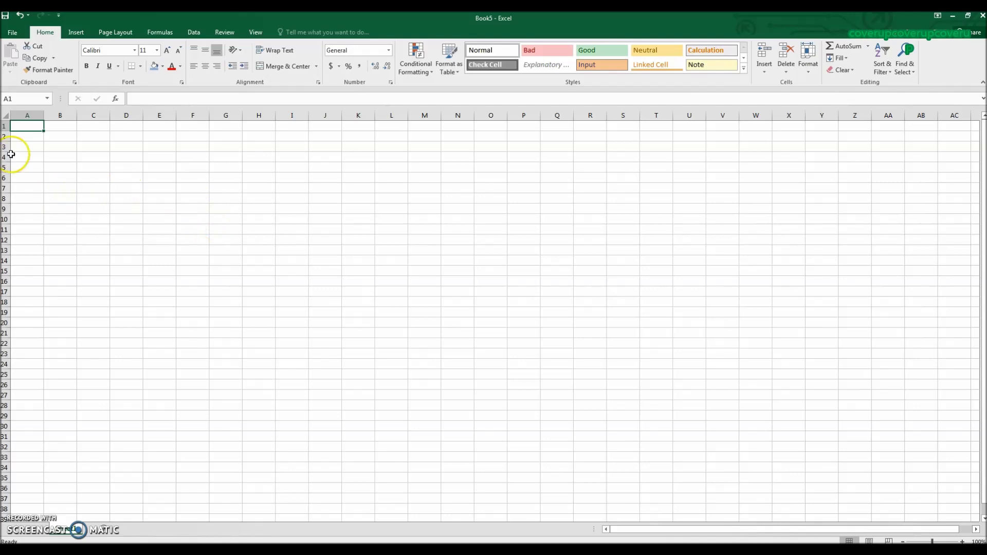
# - Draw a blue rectangle near the top-left of the sheet
pyautogui.click(76, 32)
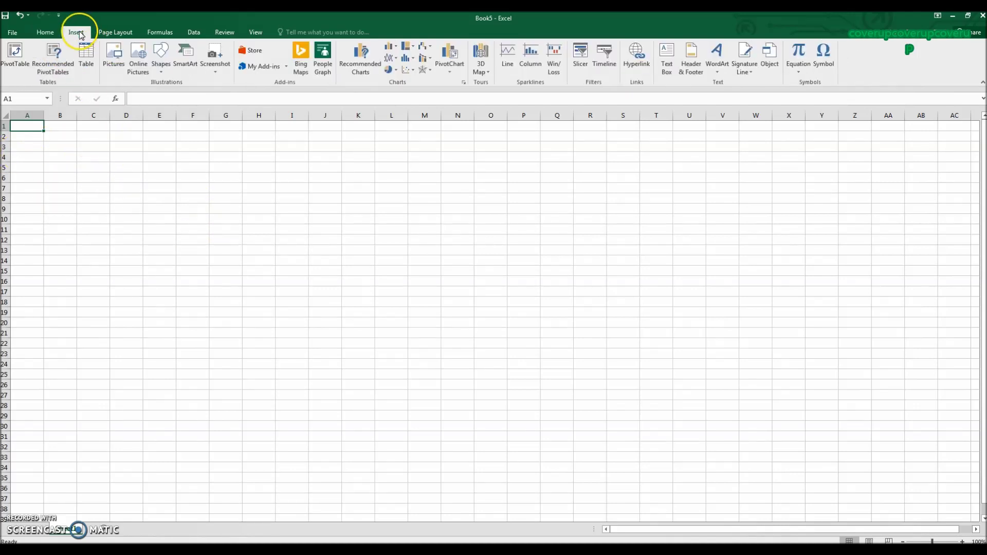
pyautogui.click(161, 55)
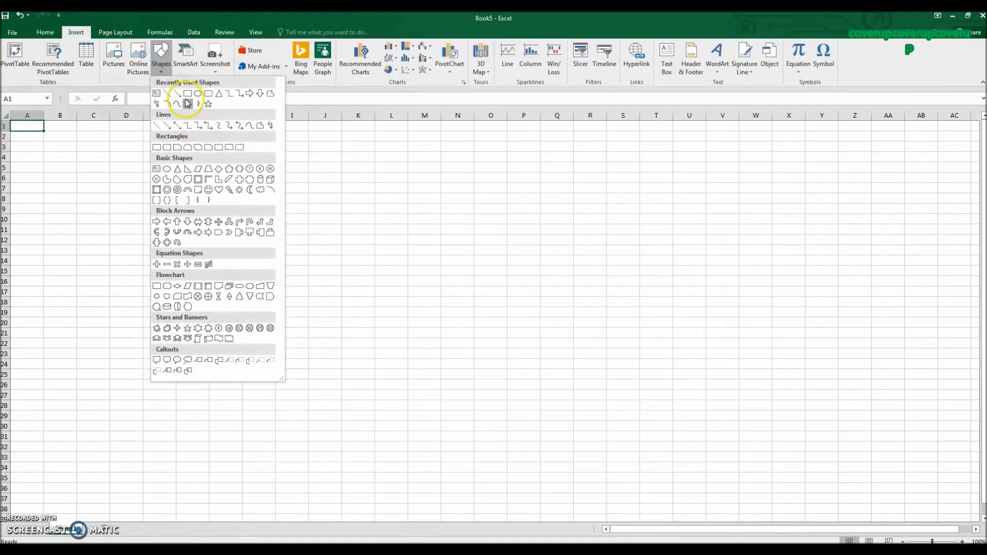
pyautogui.click(189, 101)
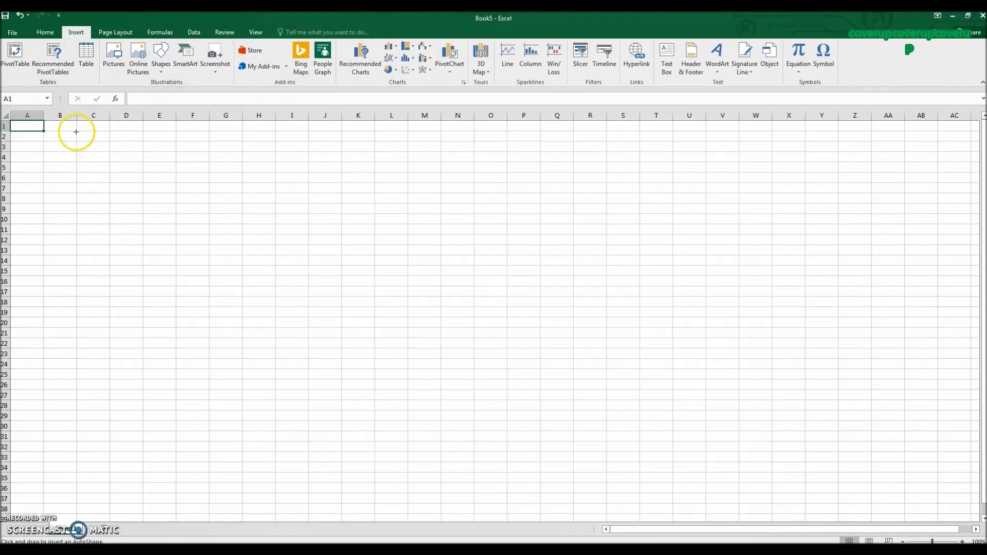
pyautogui.moveTo(77, 131); pyautogui.dragTo(121, 178)
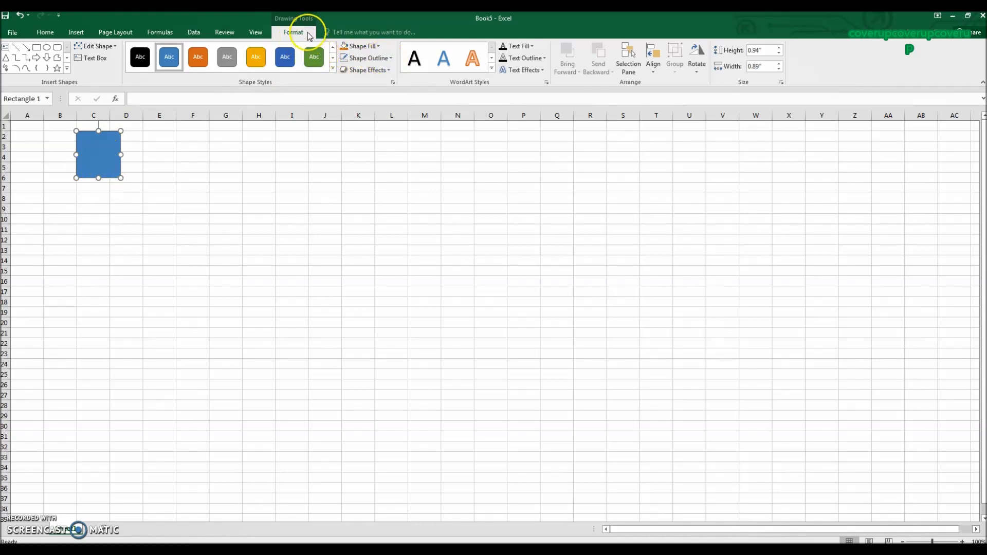
# - Remove the rectangle's outline and shift it slightly lower
pyautogui.click(383, 59)
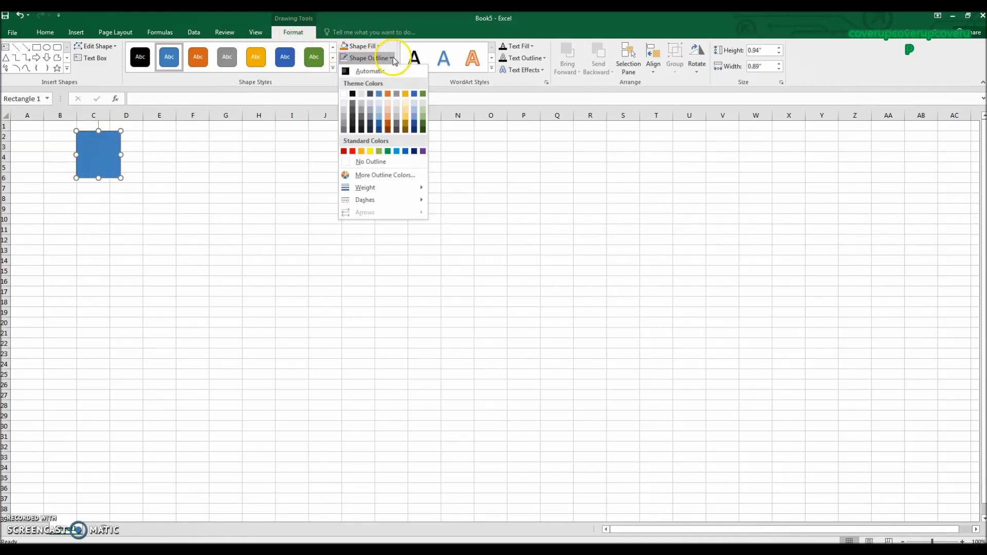
pyautogui.click(381, 164)
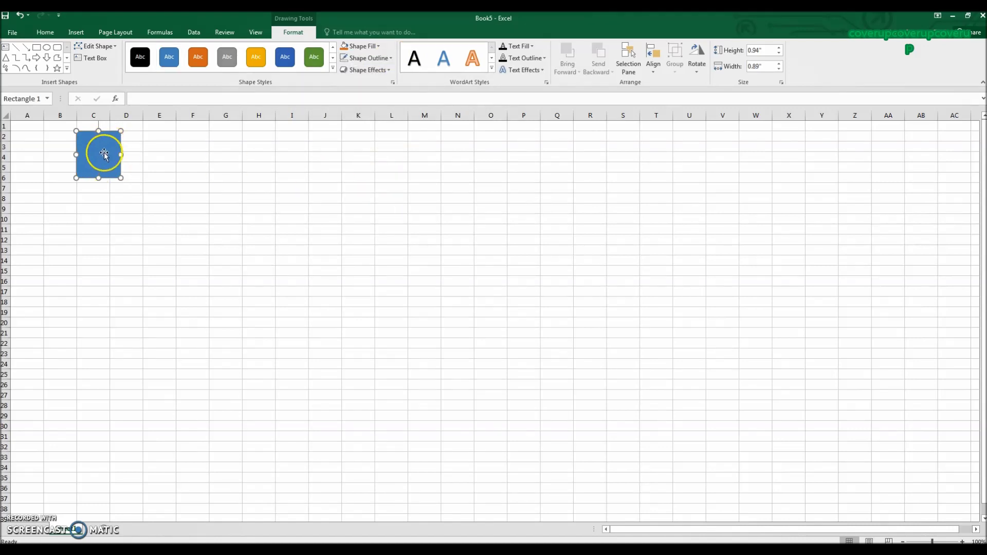
pyautogui.moveTo(104, 153); pyautogui.dragTo(71, 166)
pyautogui.rightClick(81, 159)
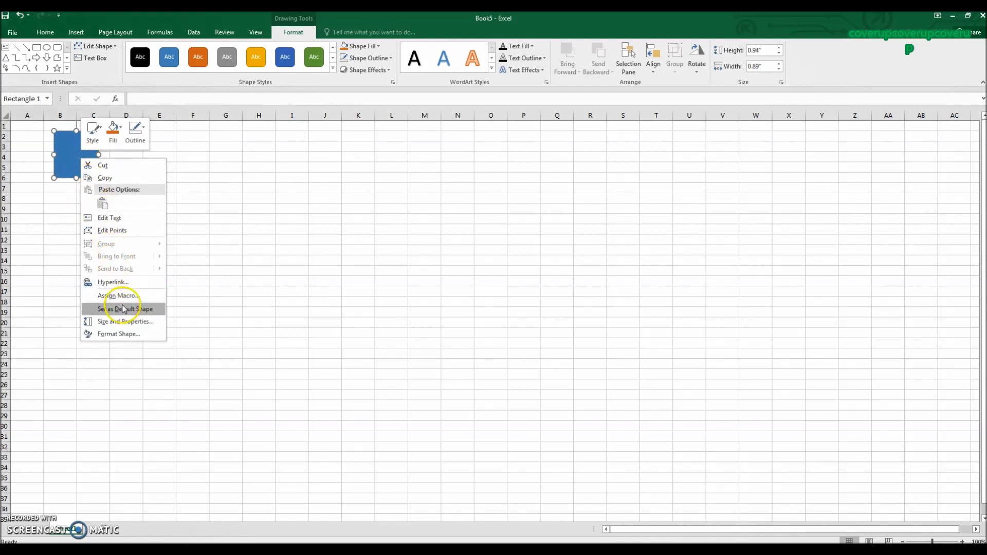
# - Resize the rectangle to a 0.5" by 0.5" square in its Size and Properties settings
pyautogui.click(123, 321)
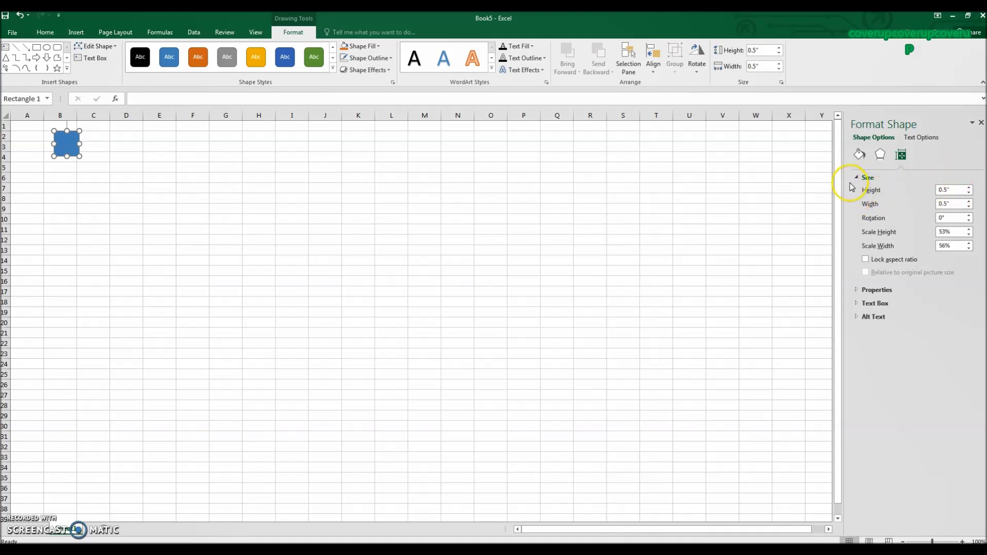
# - Set the square not to move or size with cells
pyautogui.click(857, 289)
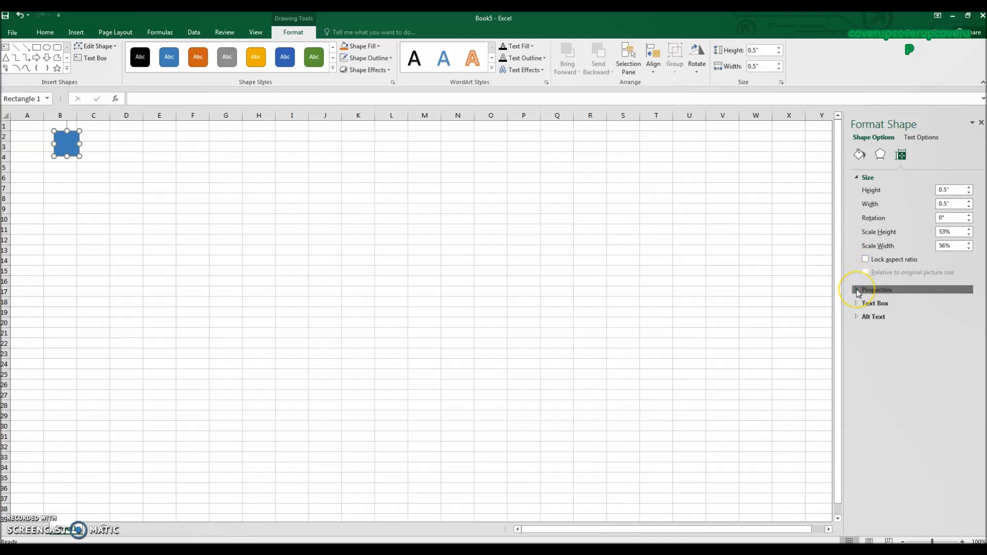
pyautogui.click(859, 312)
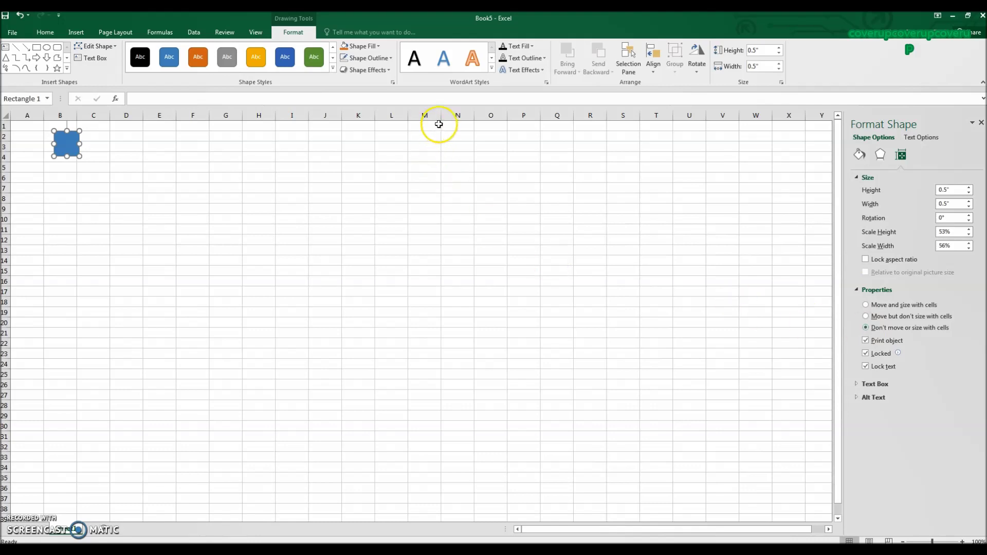
pyautogui.moveTo(442, 116)
pyautogui.mouseDown()
pyautogui.moveTo(466, 118)
pyautogui.moveTo(439, 116)
pyautogui.mouseUp()
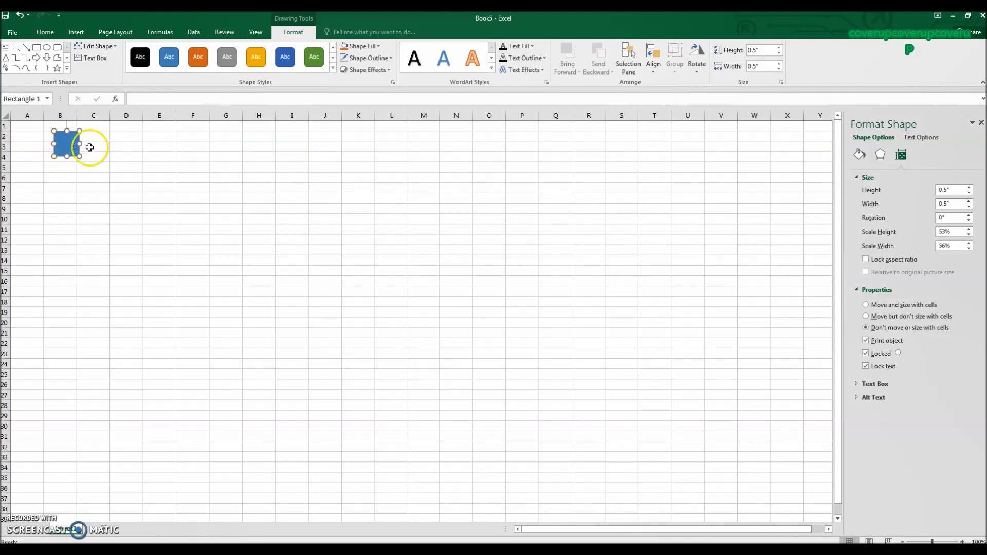
# - Align the half-inch square's top-left corner with the top-left of cell A1
pyautogui.moveTo(72, 155); pyautogui.dragTo(17, 139)
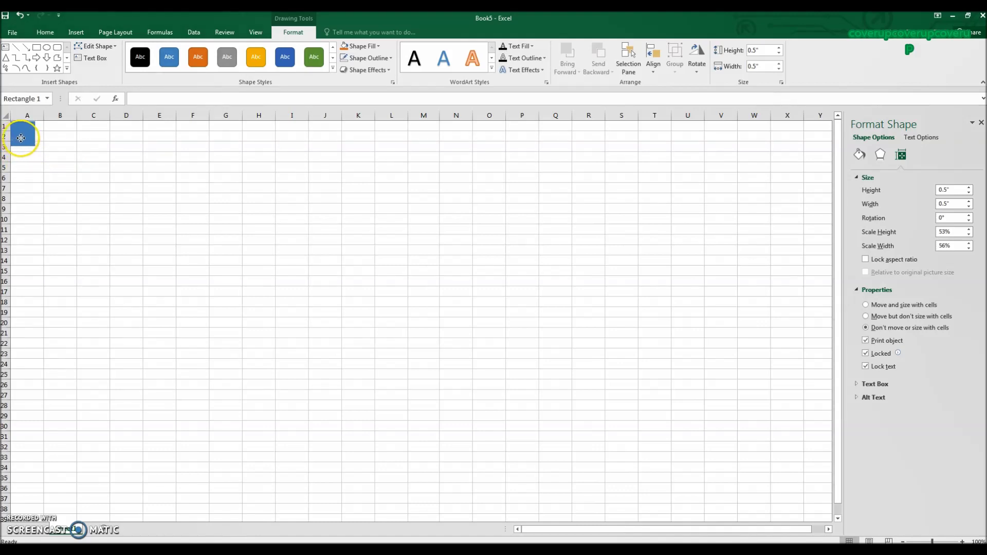
pyautogui.moveTo(26, 139); pyautogui.dragTo(8, 113)
pyautogui.moveTo(3, 110); pyautogui.dragTo(4, 114)
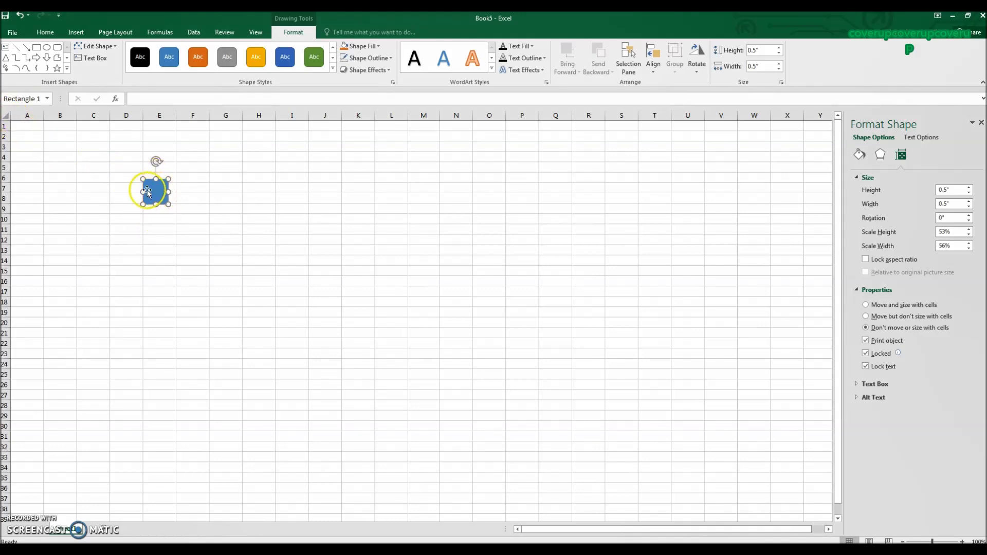
pyautogui.moveTo(157, 195); pyautogui.dragTo(27, 138)
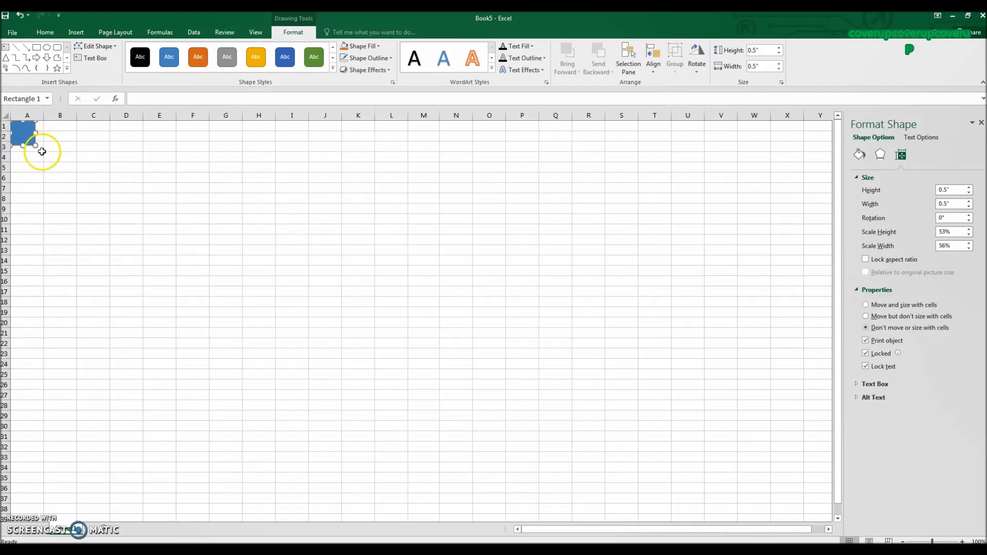
pyautogui.scroll(10, 33, 150)
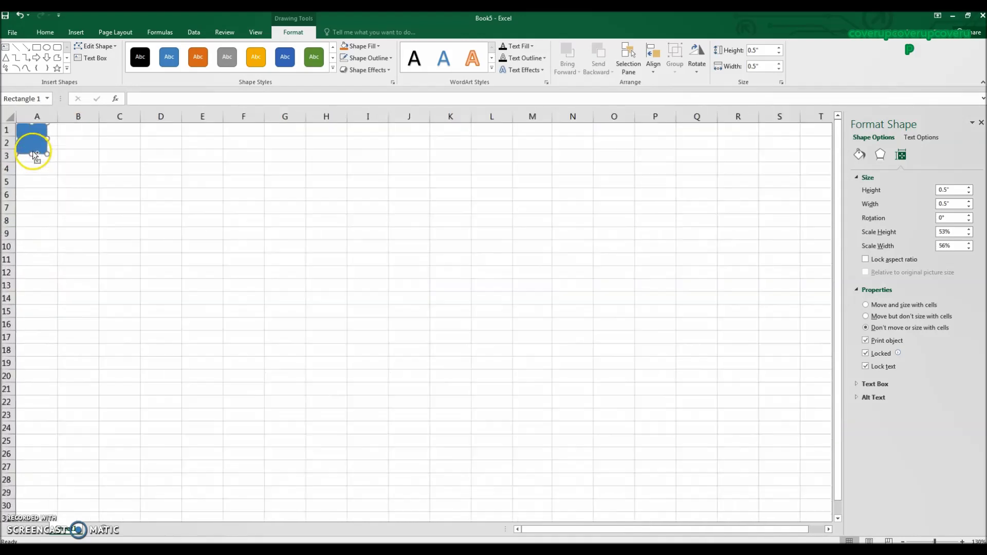
pyautogui.scroll(2, 32, 159)
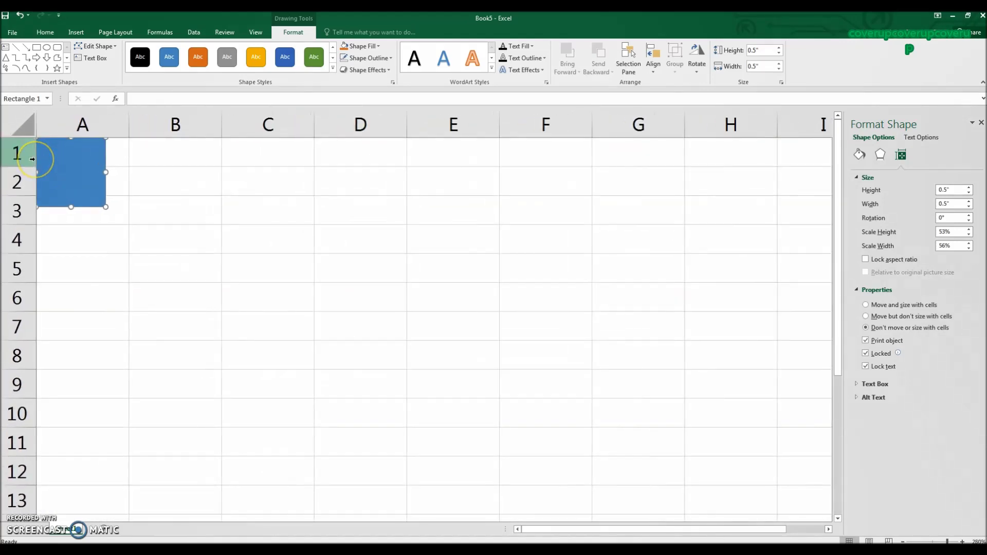
pyautogui.scroll(3, 70, 230)
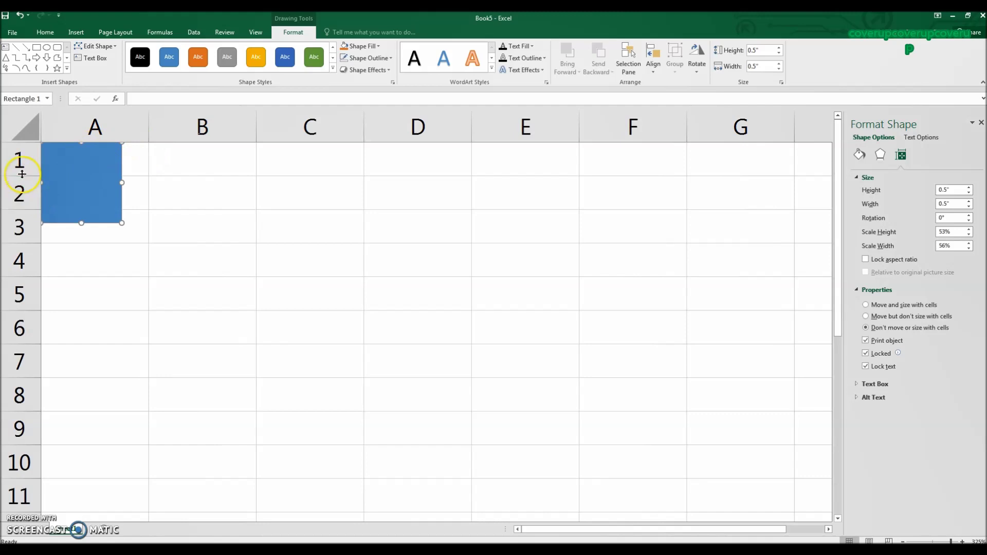
pyautogui.moveTo(21, 175); pyautogui.dragTo(19, 222)
pyautogui.moveTo(148, 132); pyautogui.dragTo(123, 136)
pyautogui.moveTo(76, 188); pyautogui.dragTo(157, 187)
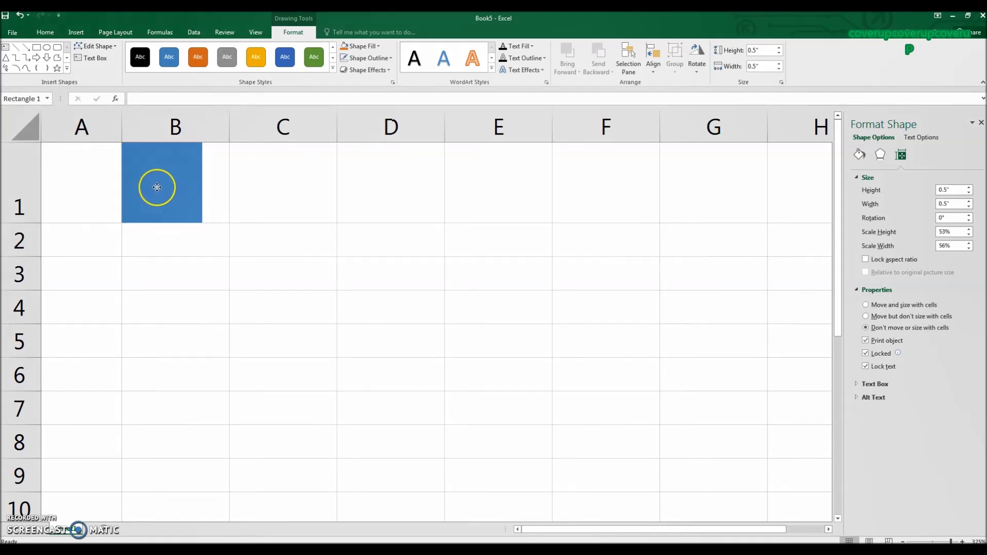
pyautogui.moveTo(229, 128); pyautogui.dragTo(204, 131)
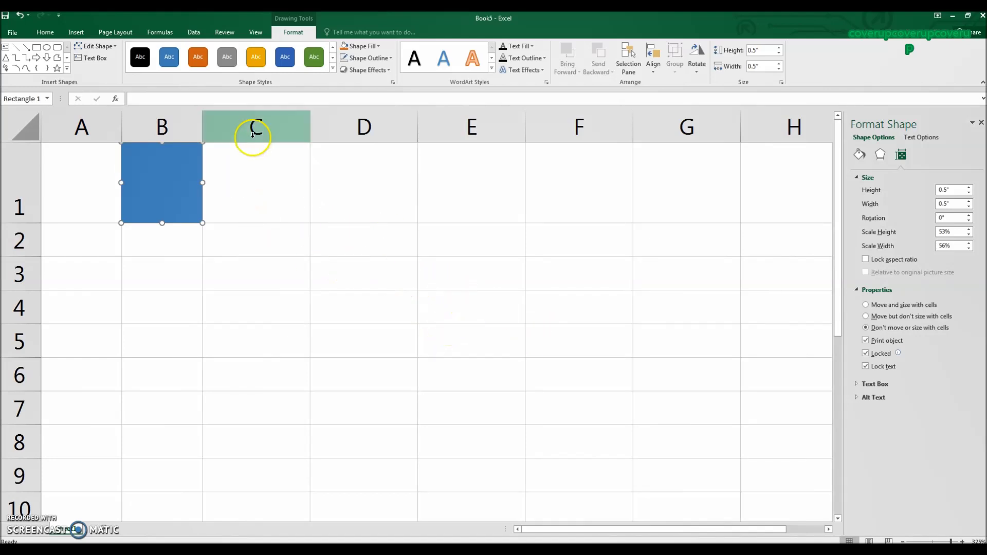
pyautogui.hotkey('ctrl', 'z')
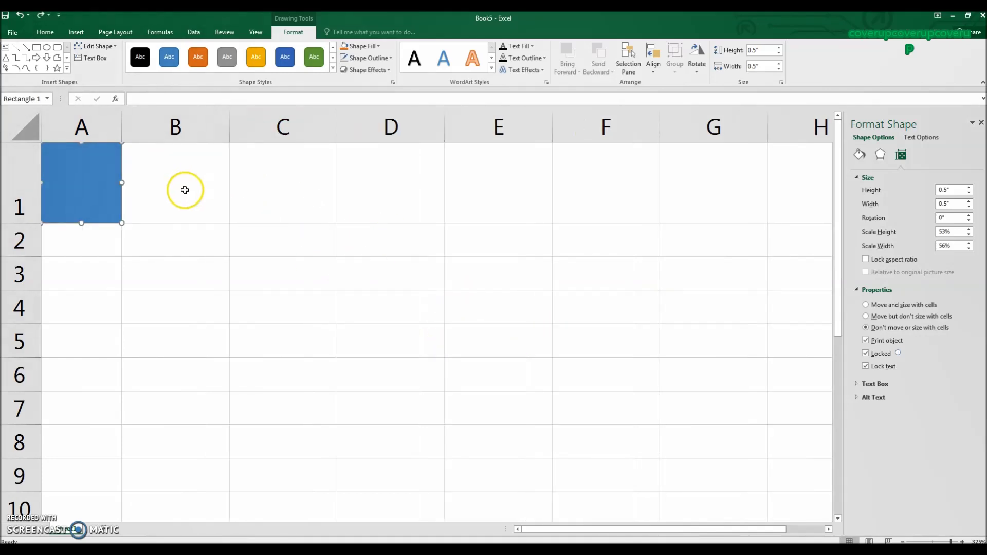
pyautogui.hotkey('ctrl', 'z')
pyautogui.hotkey('ctrl', 'z')
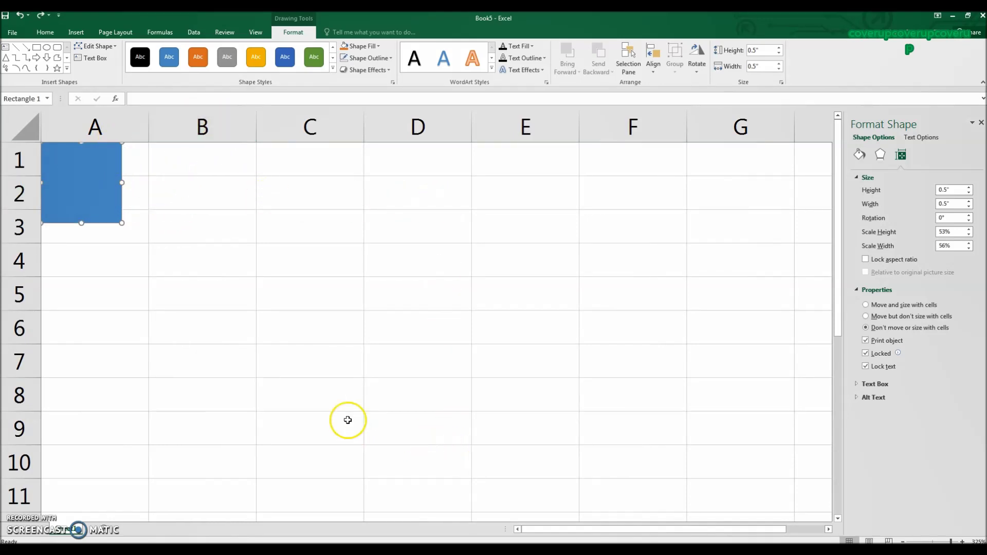
# - Select the whole sheet and narrow every column to the square's width
pyautogui.click(28, 131)
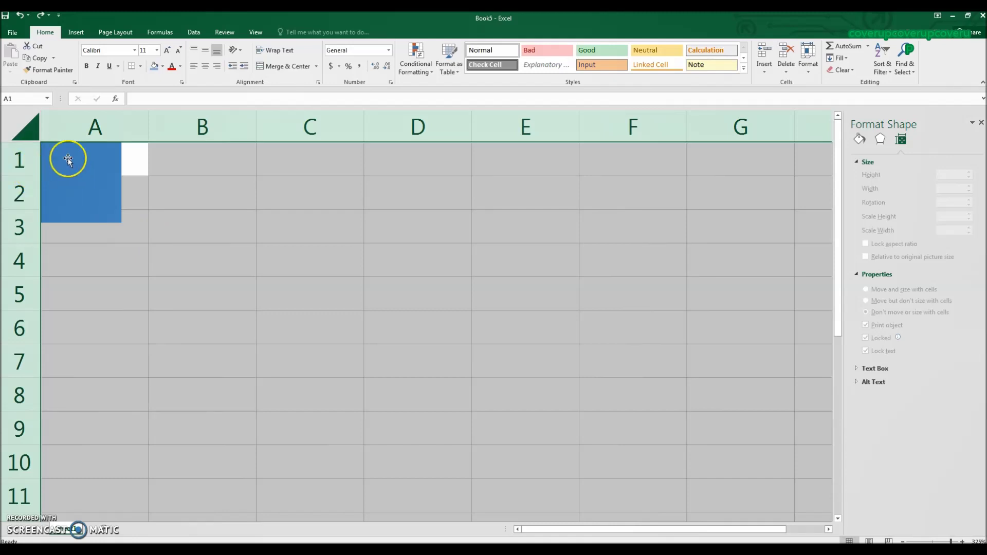
pyautogui.moveTo(149, 132); pyautogui.dragTo(122, 128)
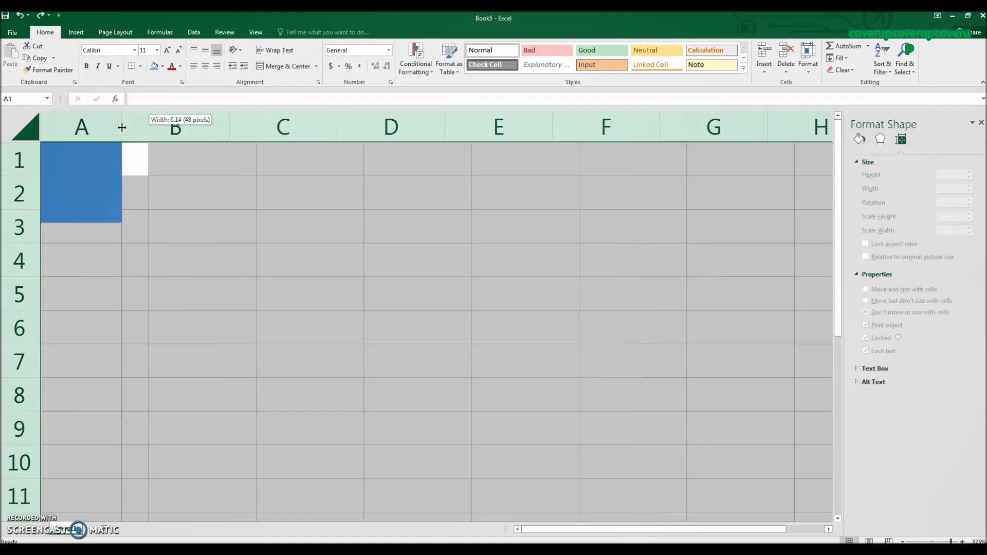
pyautogui.moveTo(122, 127); pyautogui.dragTo(122, 127)
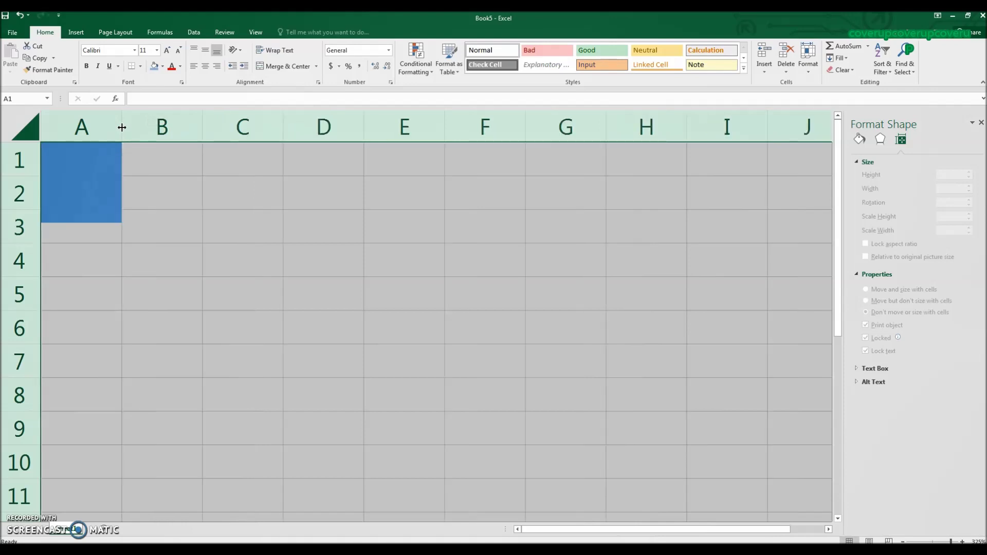
# - Make every row as tall as the square so each cell is a half-inch square
pyautogui.moveTo(22, 176); pyautogui.dragTo(20, 222)
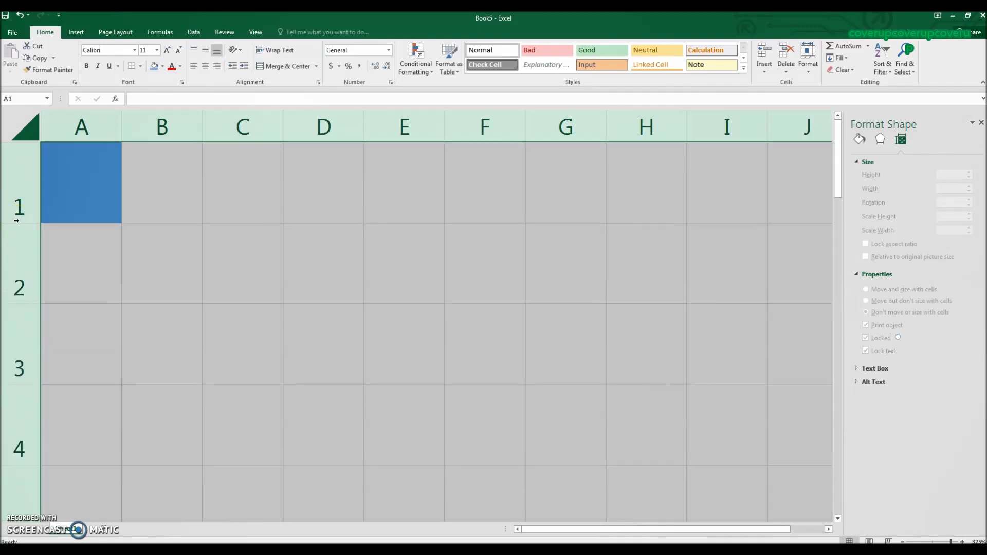
pyautogui.click(81, 216)
pyautogui.click(28, 224)
# - Check the guide square against a cell in column C, then delete it
pyautogui.click(92, 190)
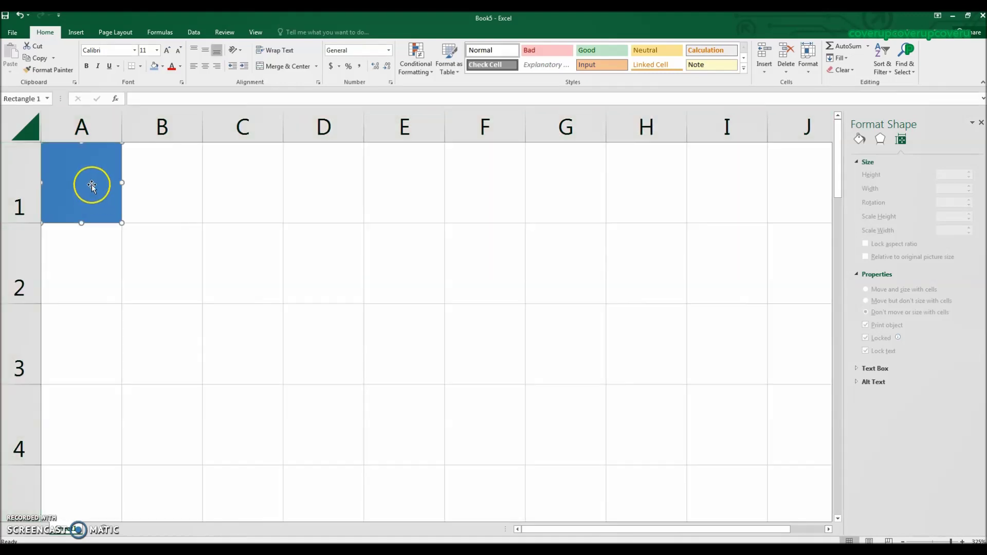
pyautogui.moveTo(92, 192); pyautogui.dragTo(250, 245)
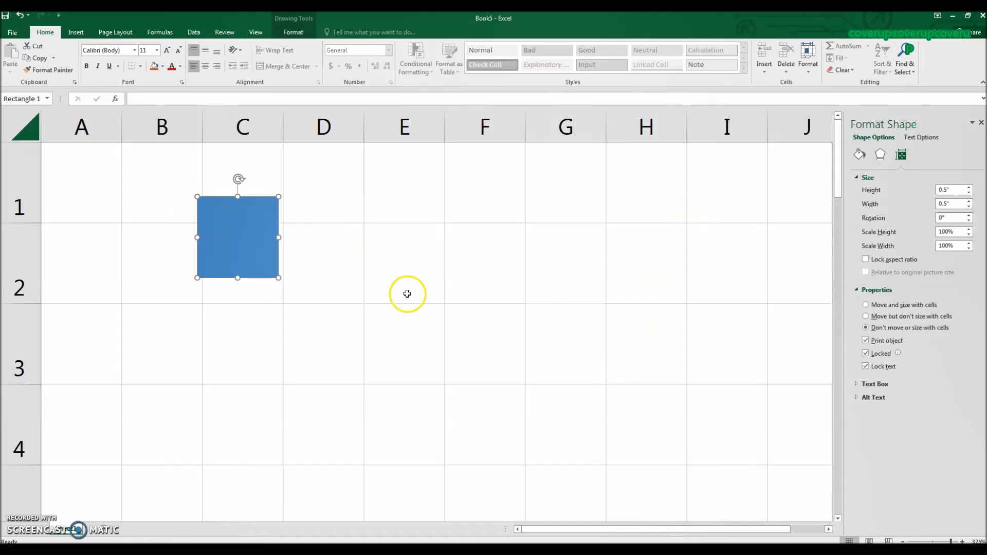
pyautogui.click(25, 137)
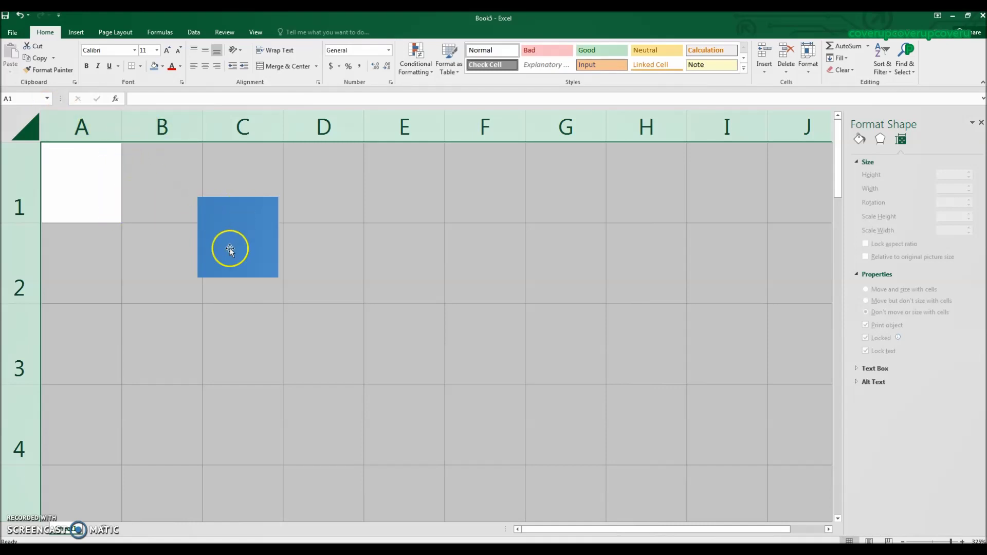
pyautogui.moveTo(230, 248); pyautogui.dragTo(232, 247)
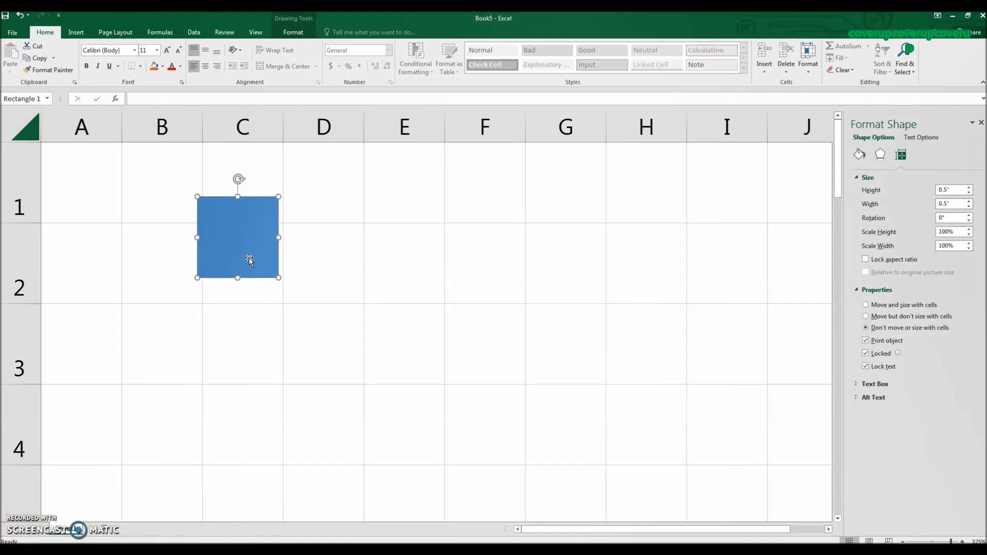
pyautogui.press('Delete')
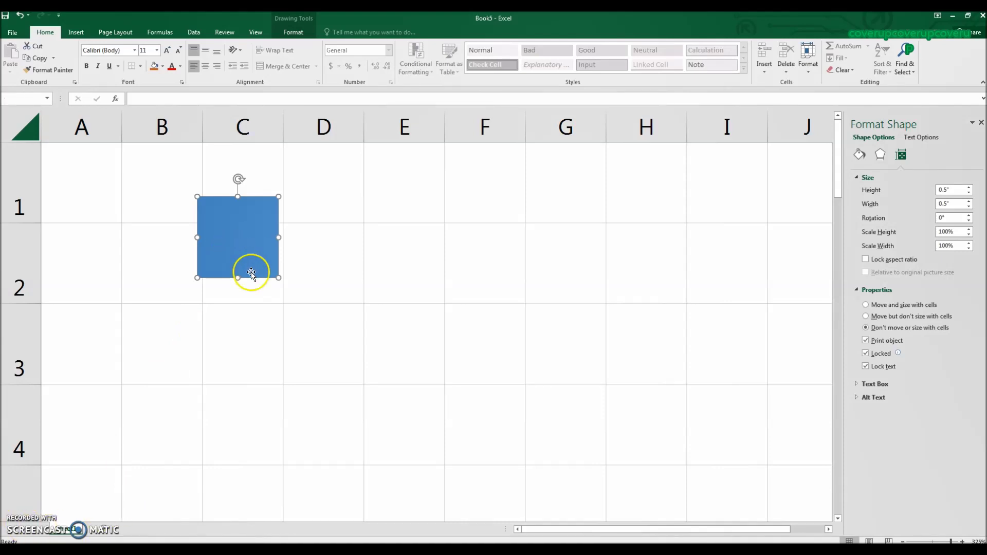
pyautogui.hotkey('ctrl', 'a')
pyautogui.click(232, 291)
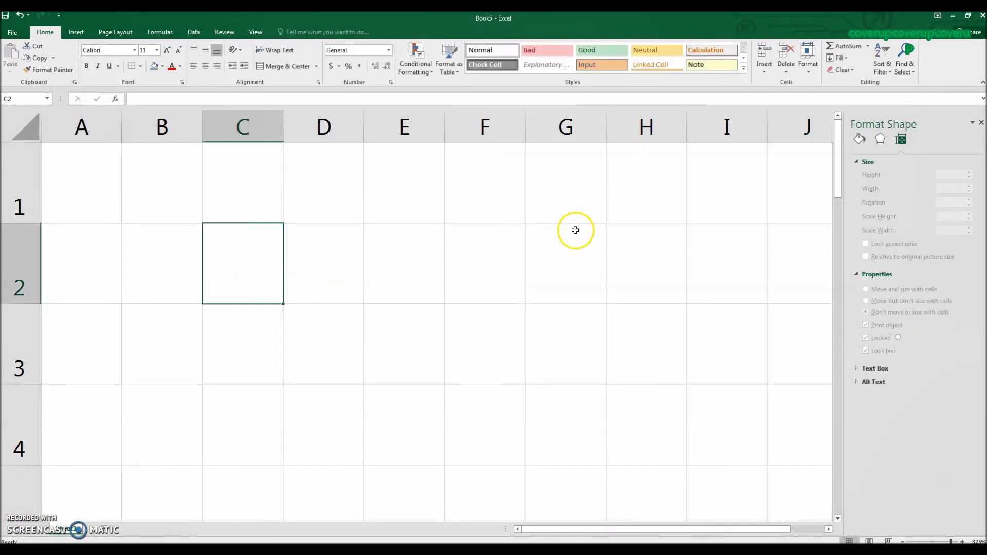